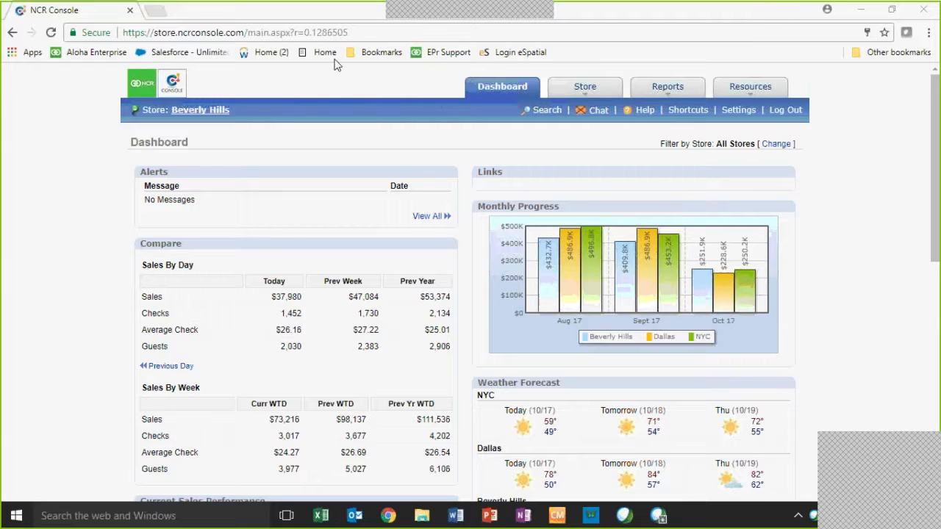
- Open the Sales report from the Sales Reports and look over the daily sales chart and table
{"action": "left_click", "coordinate": [667, 88]}
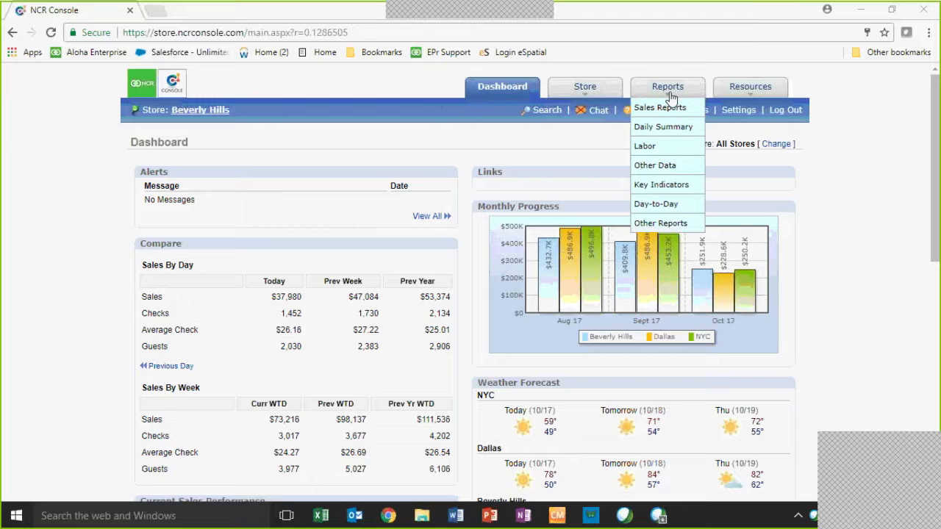
{"action": "left_click", "coordinate": [677, 110]}
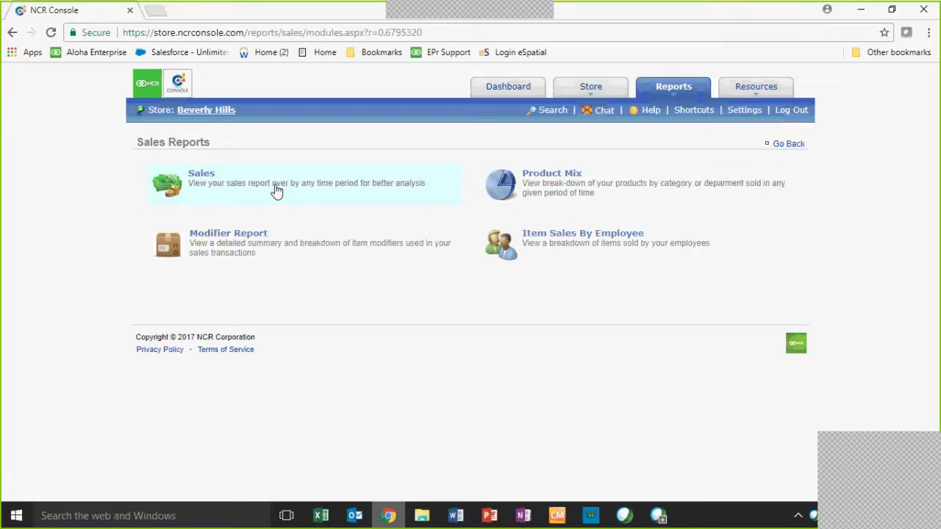
{"action": "left_click", "coordinate": [277, 190]}
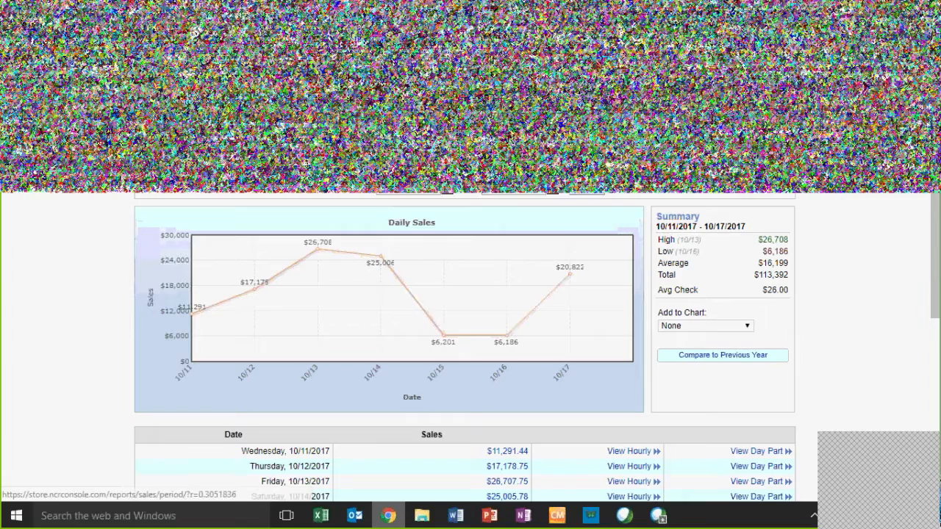
{"action": "scroll", "coordinate": [464, 350], "scroll_direction": "down", "scroll_amount": 2}
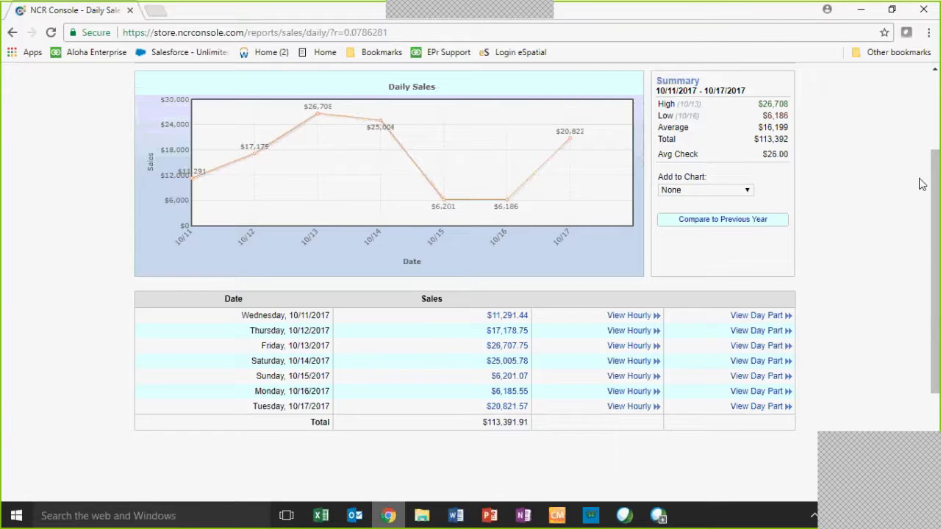
- Set the Daily Sales Report's start date to 10/4/2017 and update the report
{"action": "left_click_drag", "start_coordinate": [935, 177], "coordinate": [938, 149]}
{"action": "scroll", "coordinate": [446, 177], "scroll_direction": "up", "scroll_amount": 1}
{"action": "left_click", "coordinate": [446, 175]}
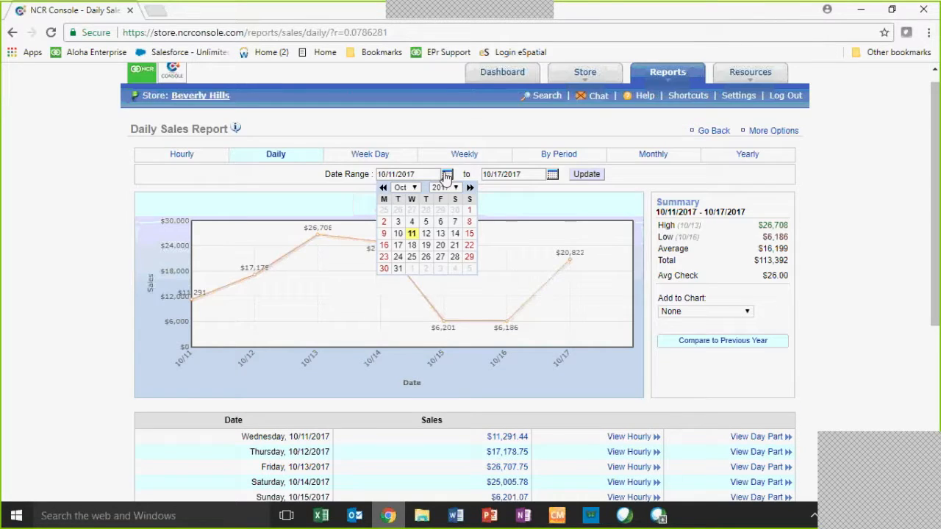
{"action": "left_click", "coordinate": [412, 221]}
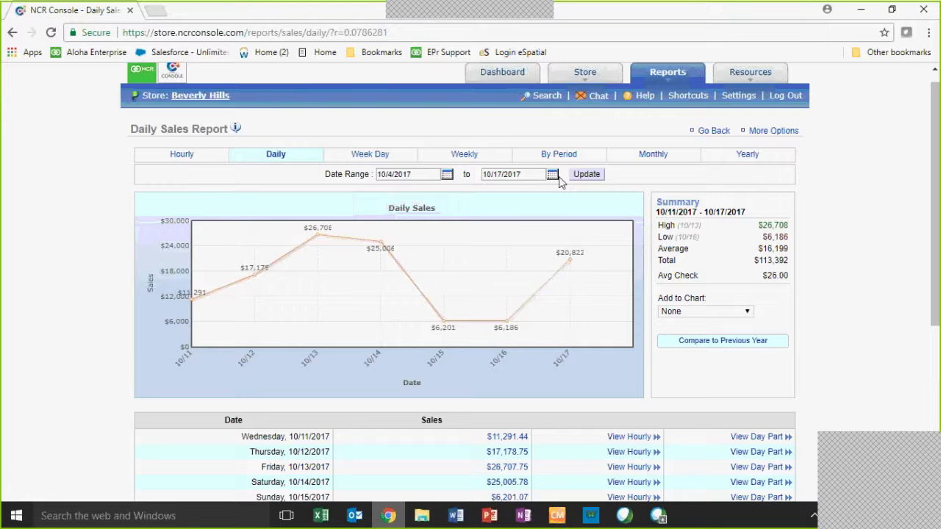
{"action": "left_click", "coordinate": [586, 174]}
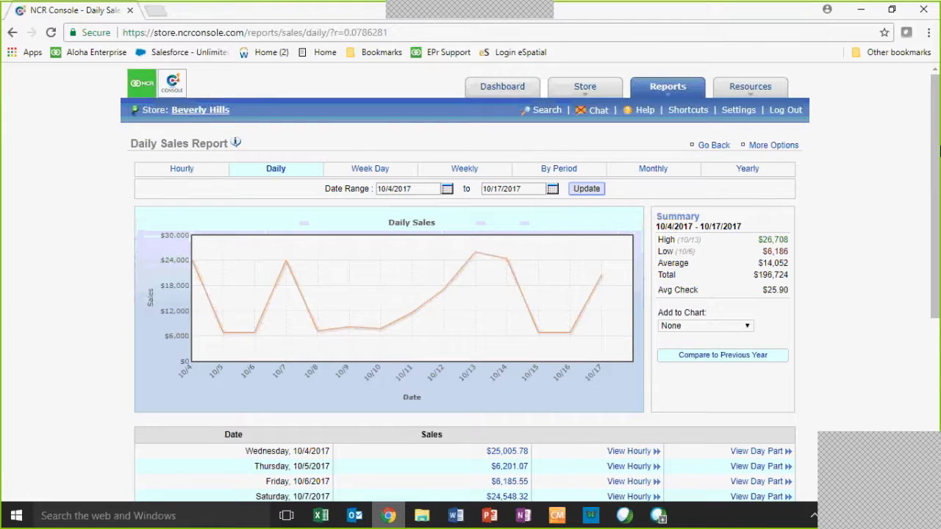
- Open the sales breakdown for Wednesday, 10/4/2017 and go to its list of checks
{"action": "left_click_drag", "start_coordinate": [938, 150], "coordinate": [938, 240]}
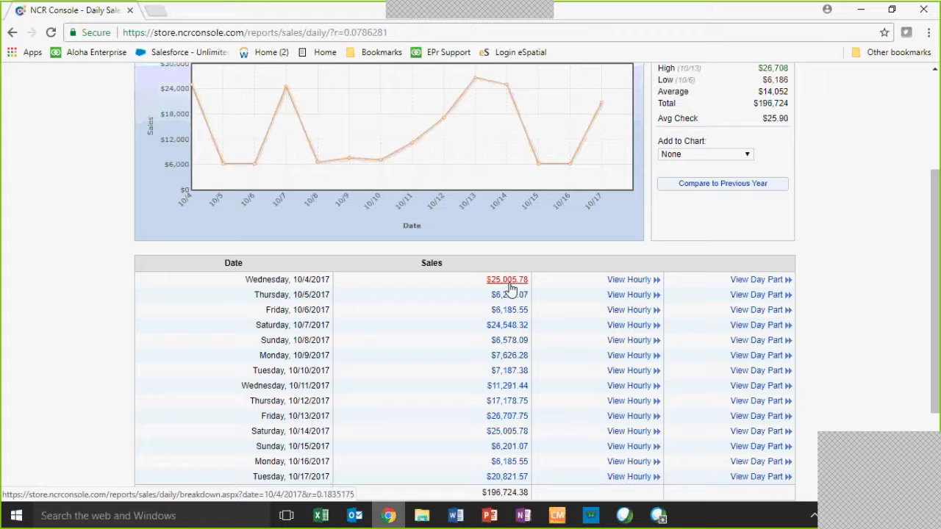
{"action": "left_click", "coordinate": [479, 281]}
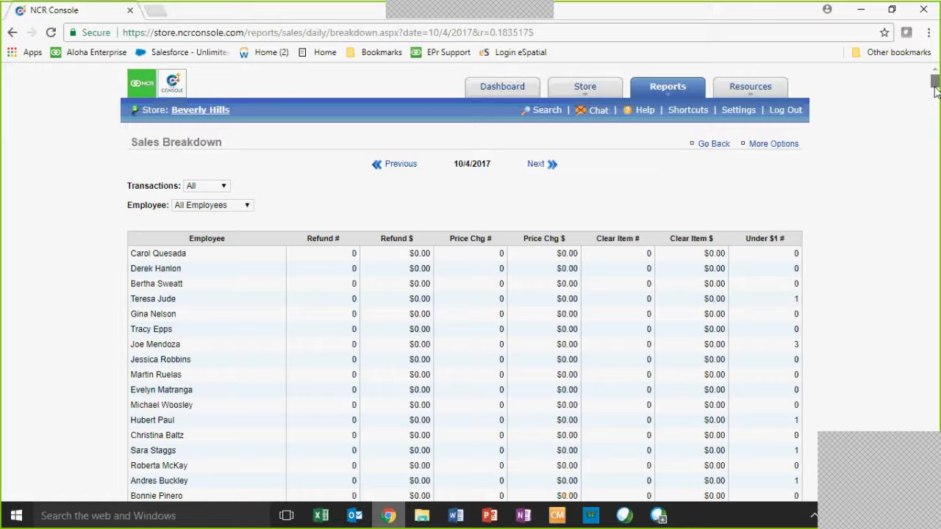
{"action": "left_click_drag", "start_coordinate": [935, 88], "coordinate": [935, 102]}
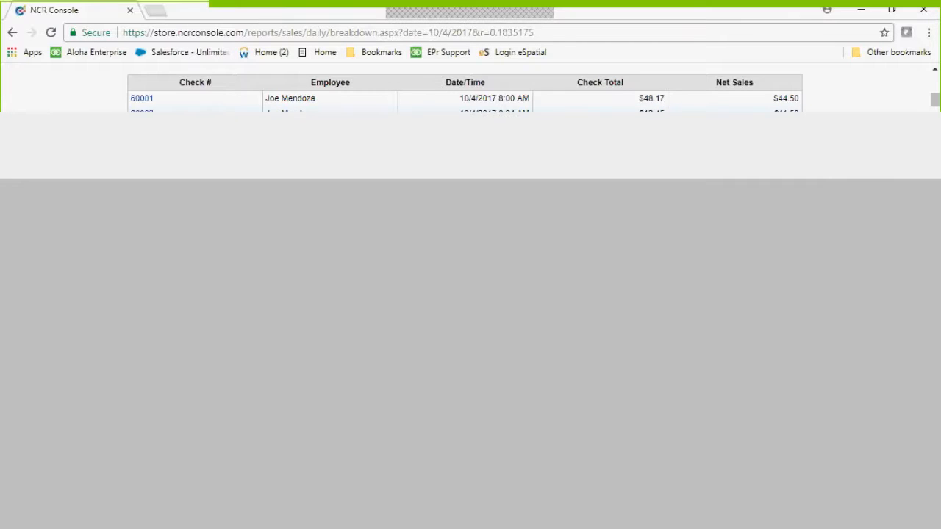
- Open the first check of 10/4/2017 and review its totals, payments, taxes, line items and comps
{"action": "left_click", "coordinate": [145, 100]}
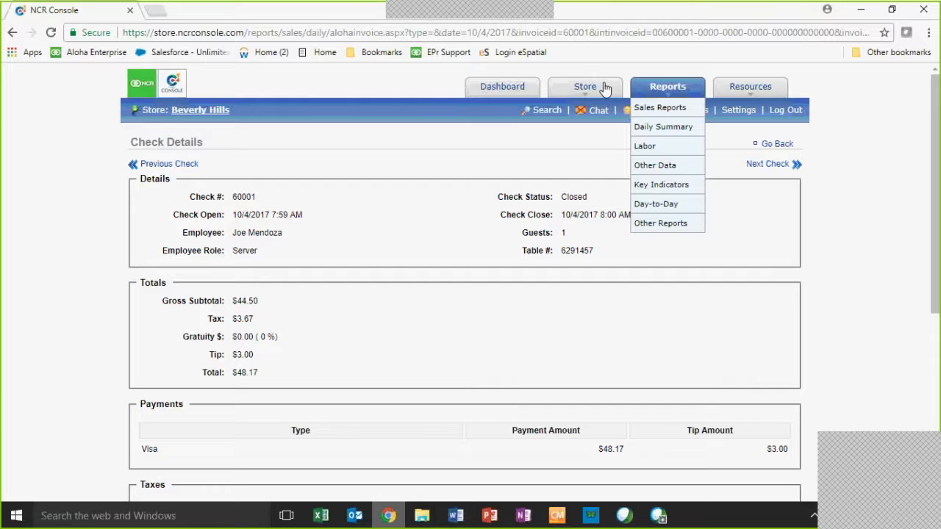
{"action": "left_click_drag", "start_coordinate": [936, 110], "coordinate": [938, 230]}
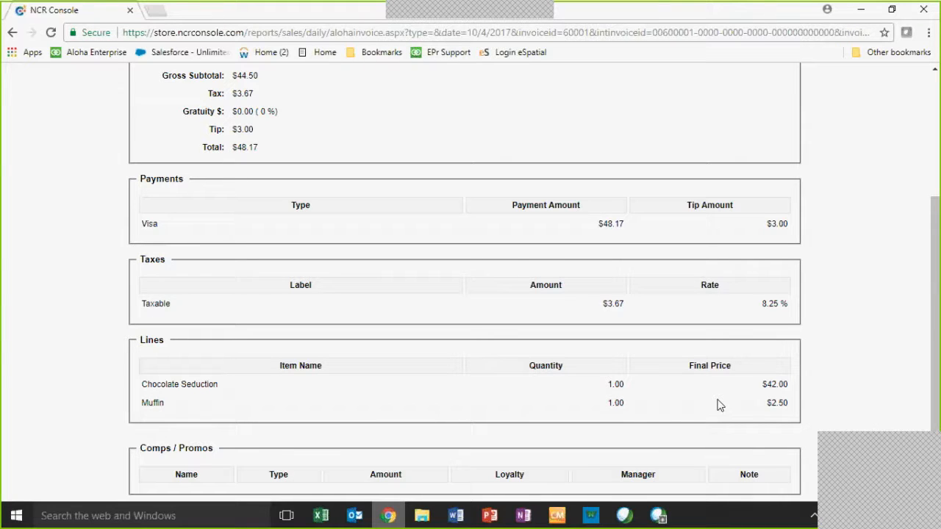
{"action": "scroll", "coordinate": [932, 316], "scroll_direction": "down", "scroll_amount": 2}
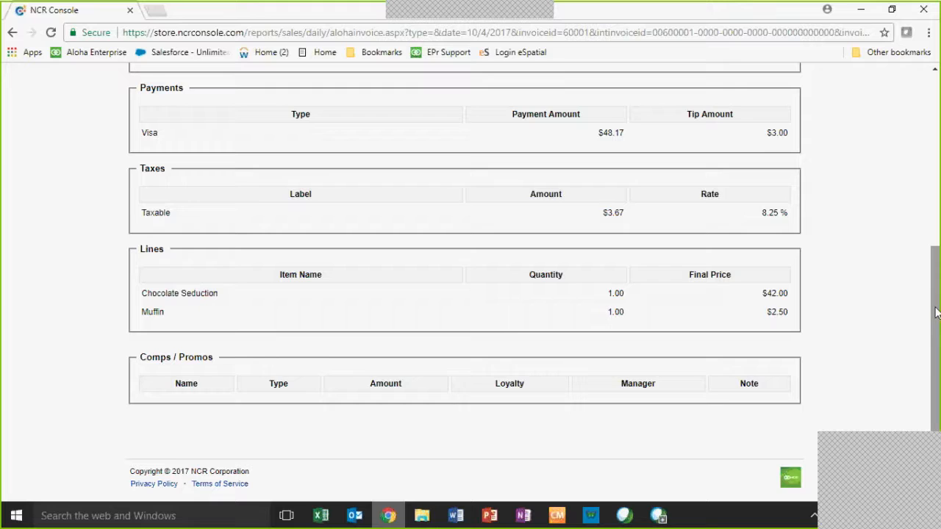
{"action": "left_click_drag", "start_coordinate": [937, 313], "coordinate": [937, 131]}
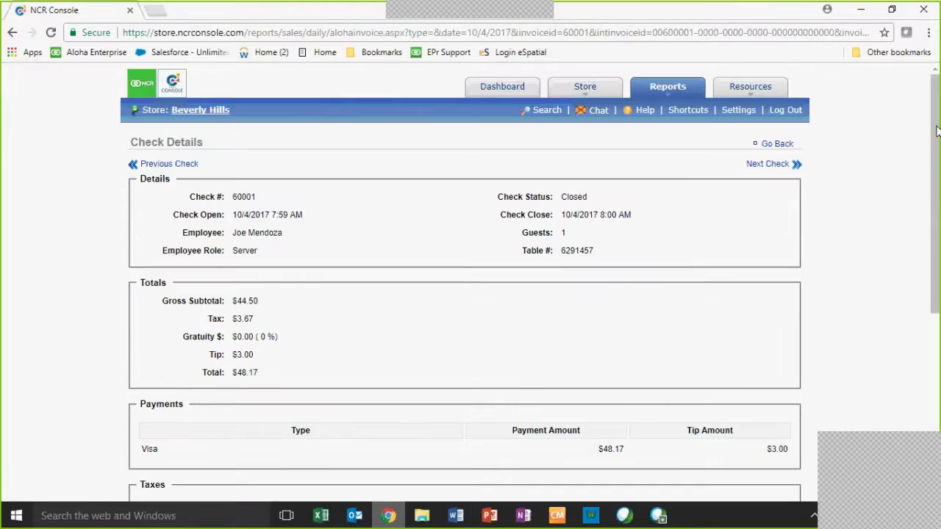
- Return to the Daily Sales Report and open the hourly sales breakdown for Wednesday, 10/4/2017
{"action": "left_click", "coordinate": [777, 144]}
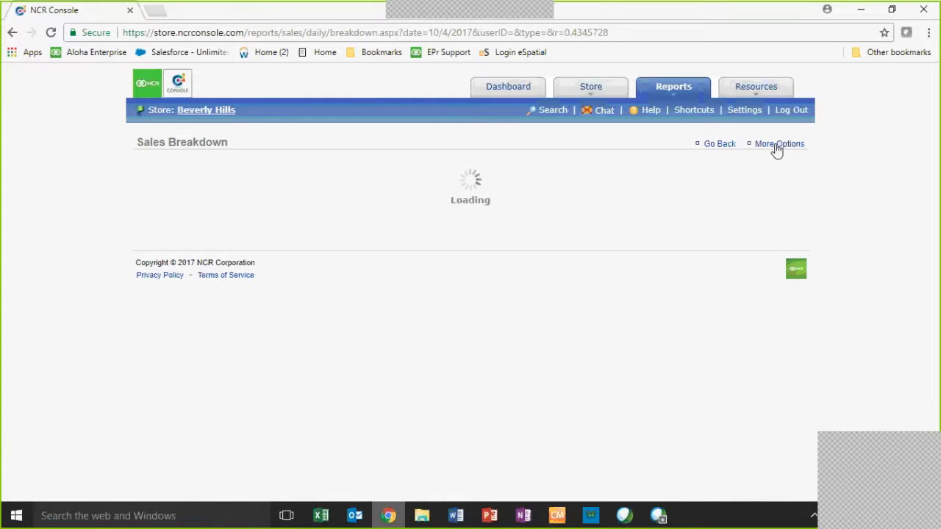
{"action": "left_click", "coordinate": [720, 146]}
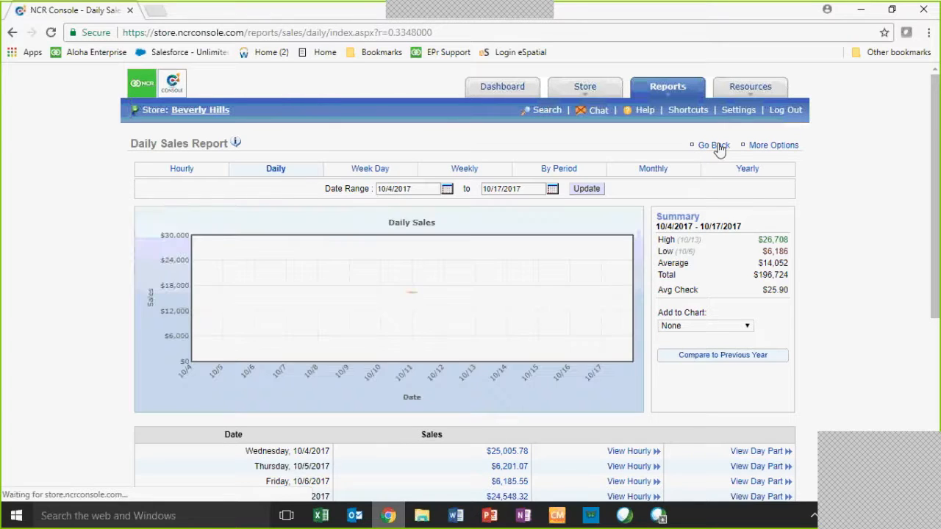
{"action": "scroll", "coordinate": [706, 349], "scroll_direction": "down", "scroll_amount": 1}
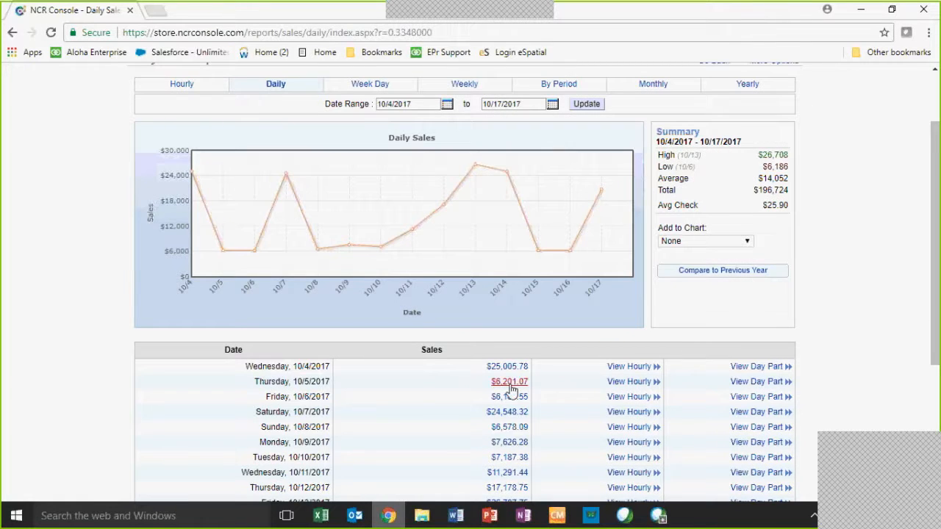
{"action": "left_click", "coordinate": [628, 368]}
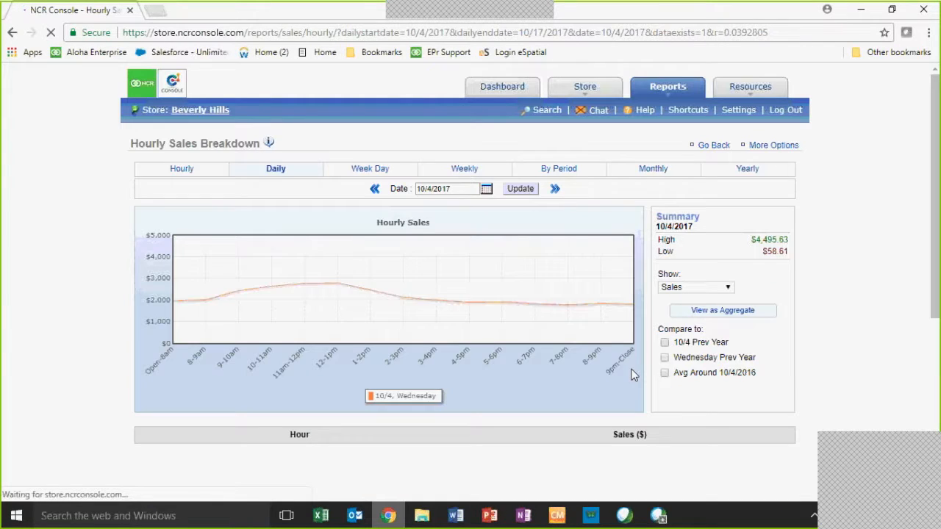
{"action": "left_click_drag", "start_coordinate": [935, 150], "coordinate": [937, 280]}
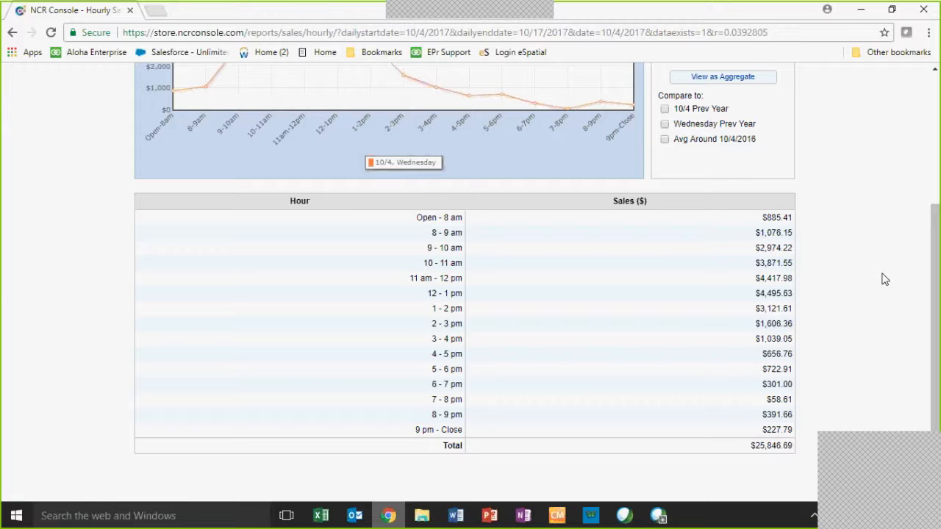
- Show Labor Cost in the hourly breakdown and review labor cost, percentage, hours and employee numbers per hour
{"action": "left_click_drag", "start_coordinate": [936, 275], "coordinate": [938, 188]}
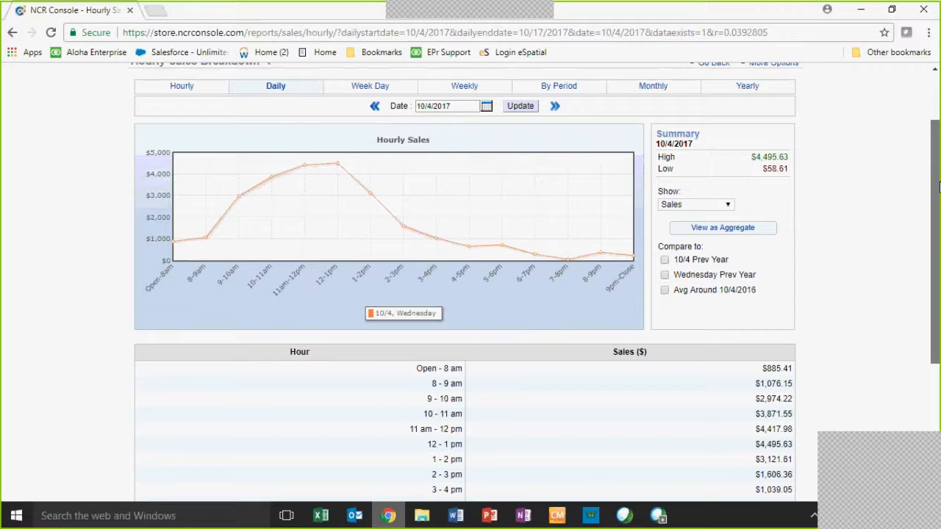
{"action": "scroll", "coordinate": [824, 235], "scroll_direction": "up", "scroll_amount": 1}
{"action": "left_click", "coordinate": [711, 283]}
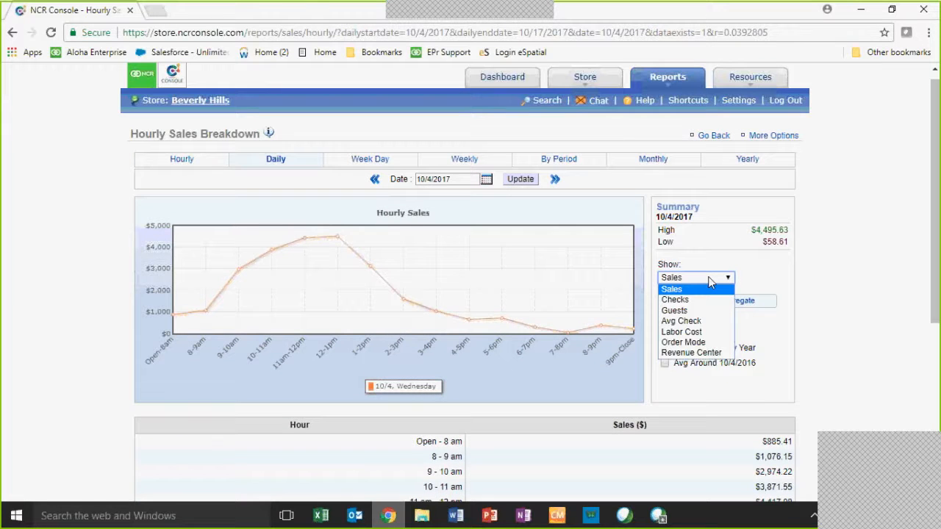
{"action": "left_click", "coordinate": [699, 331]}
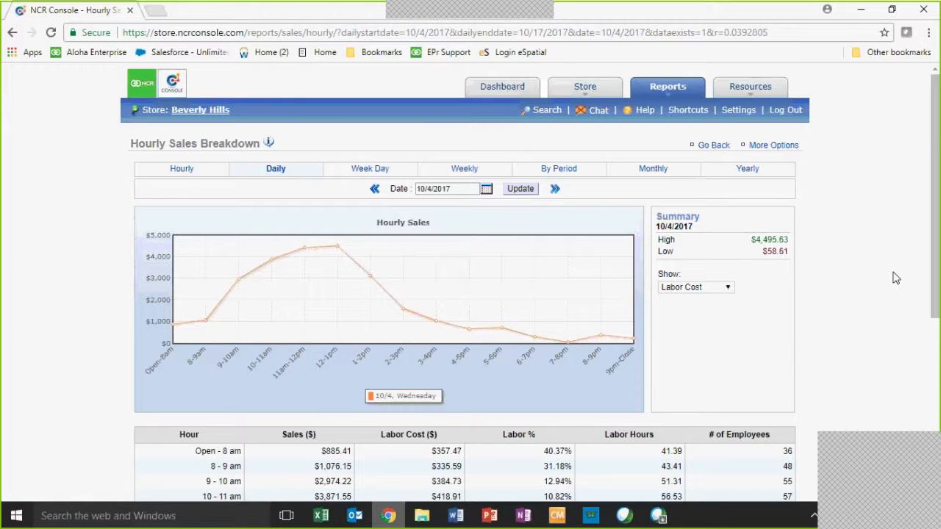
{"action": "scroll", "coordinate": [938, 270], "scroll_direction": "down", "scroll_amount": 2}
{"action": "scroll", "coordinate": [357, 277], "scroll_direction": "down", "scroll_amount": 1}
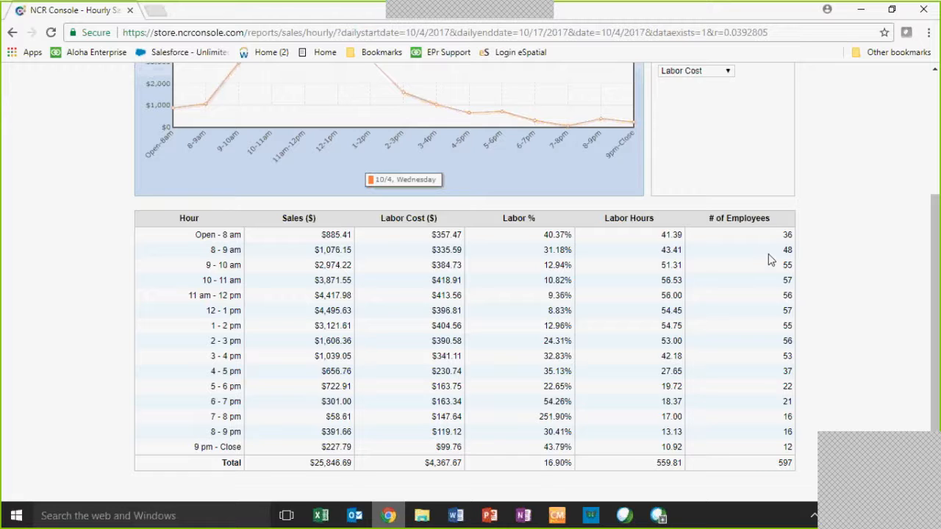
{"action": "scroll", "coordinate": [925, 265], "scroll_direction": "up", "scroll_amount": 3}
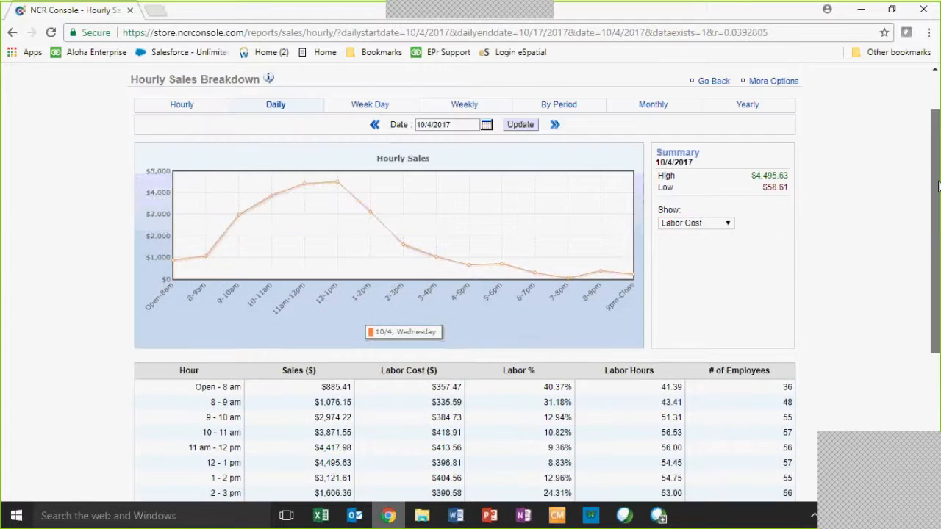
- Show Sales in the hourly breakdown and compare it with the average around 10/4/2016
{"action": "mouse_move", "coordinate": [786, 151]}
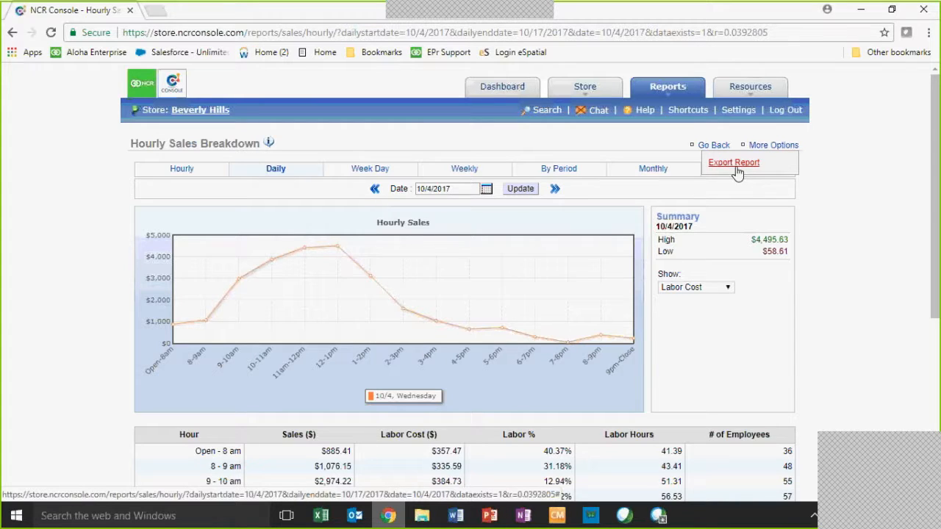
{"action": "left_click", "coordinate": [728, 287]}
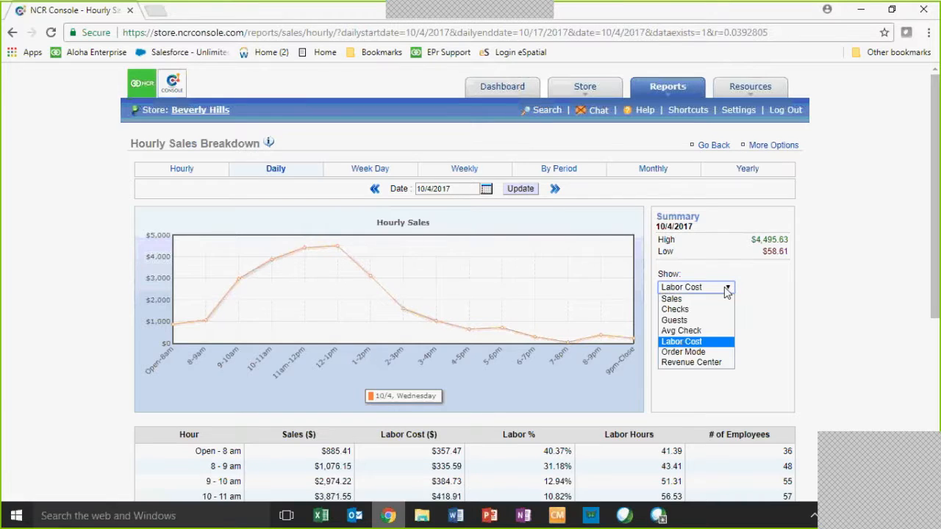
{"action": "left_click", "coordinate": [713, 300]}
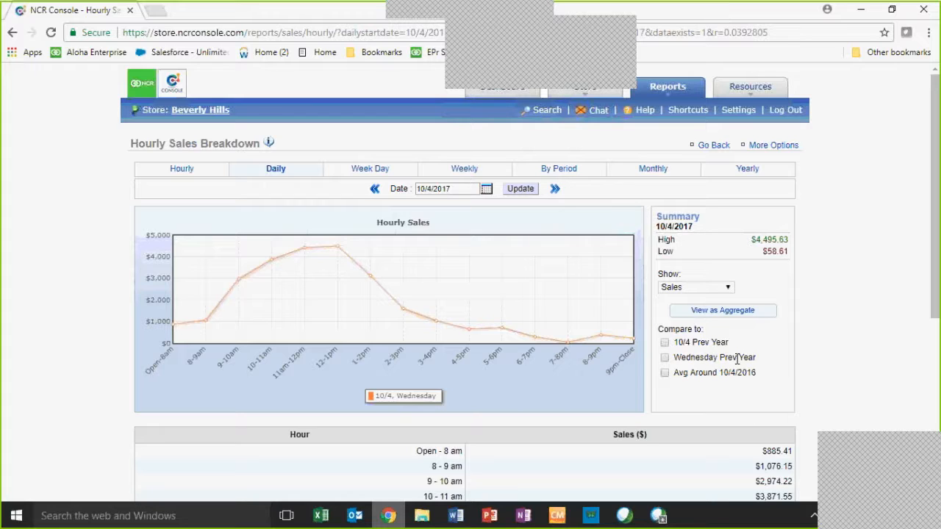
{"action": "left_click", "coordinate": [665, 373]}
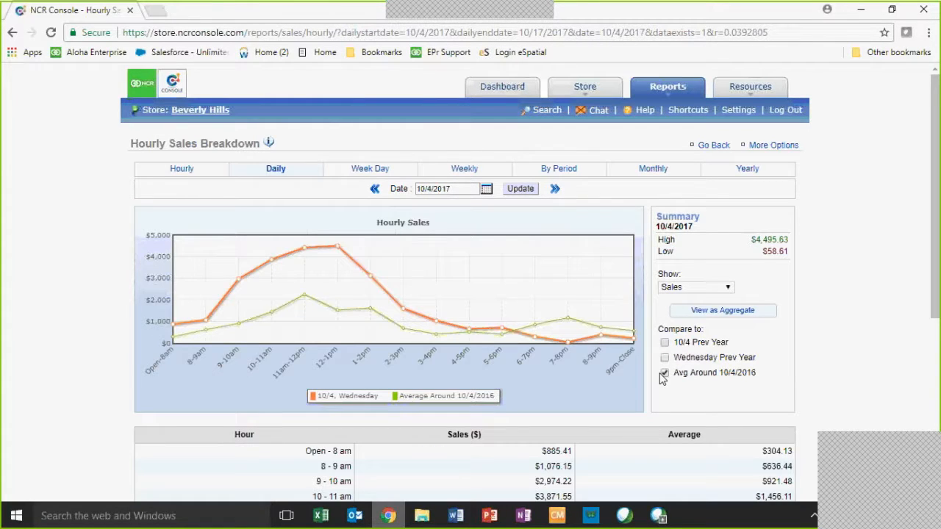
{"action": "left_click_drag", "start_coordinate": [936, 87], "coordinate": [938, 199]}
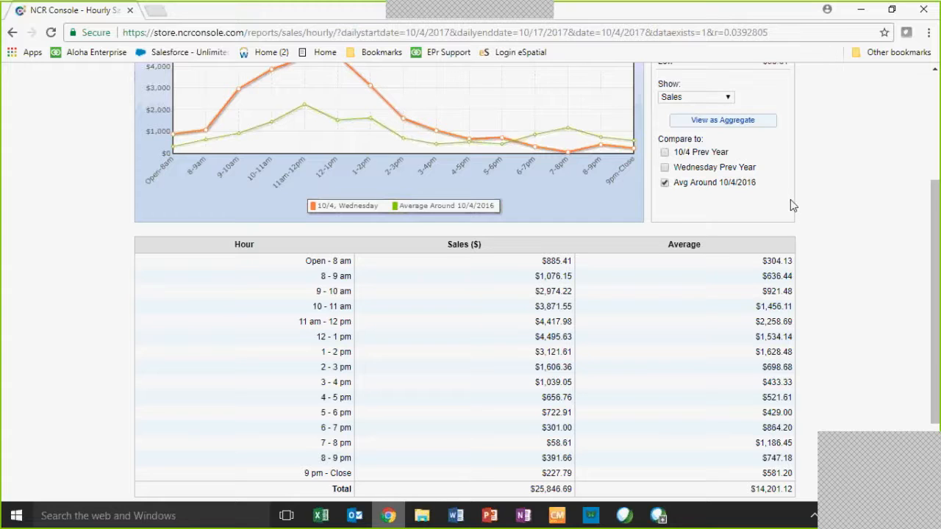
- Open the Product Mix report from the Sales Reports
{"action": "left_click_drag", "start_coordinate": [937, 216], "coordinate": [937, 106]}
{"action": "mouse_move", "coordinate": [597, 101]}
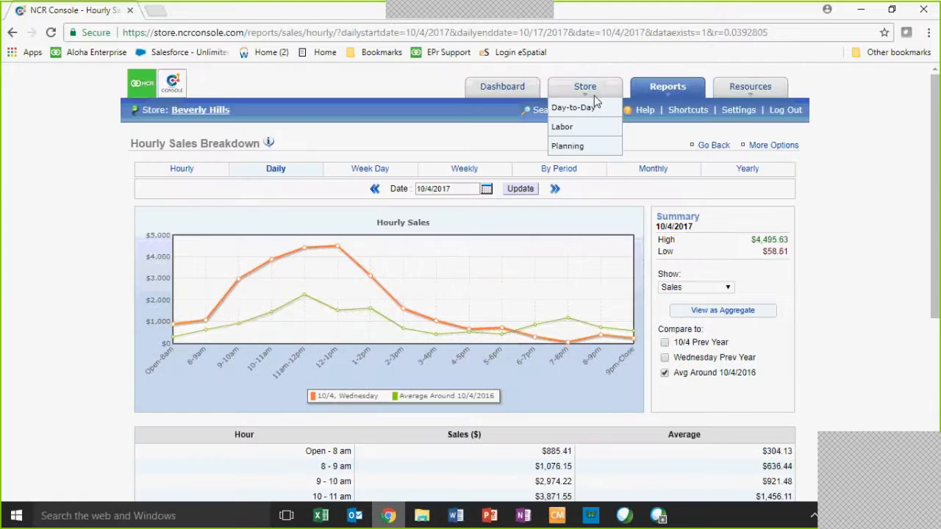
{"action": "left_click", "coordinate": [659, 108]}
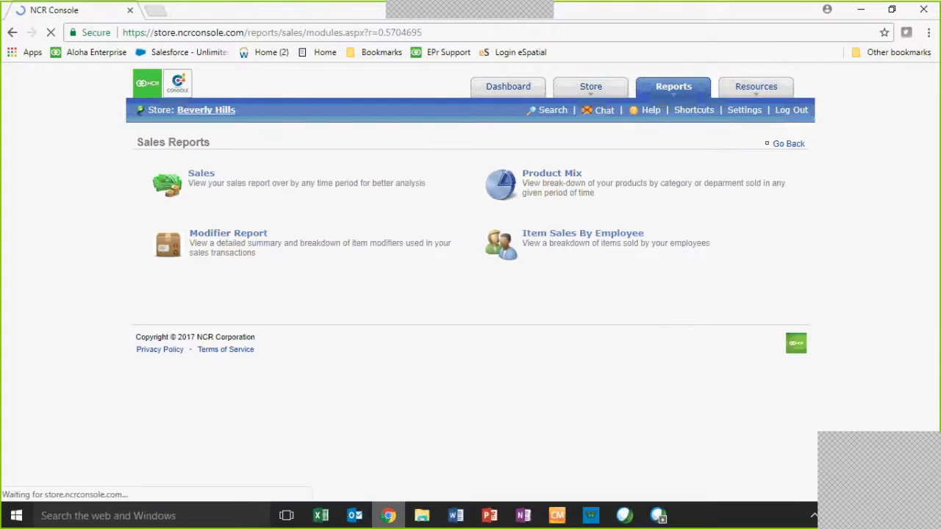
{"action": "left_click", "coordinate": [551, 173]}
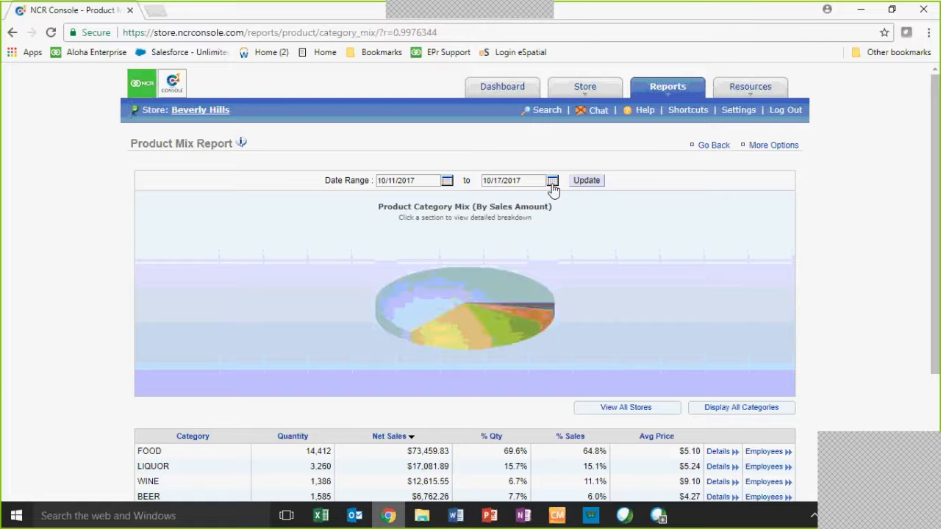
- Open the details of the FOOD category in the product mix and review its item sales list
{"action": "left_click_drag", "start_coordinate": [934, 171], "coordinate": [932, 278]}
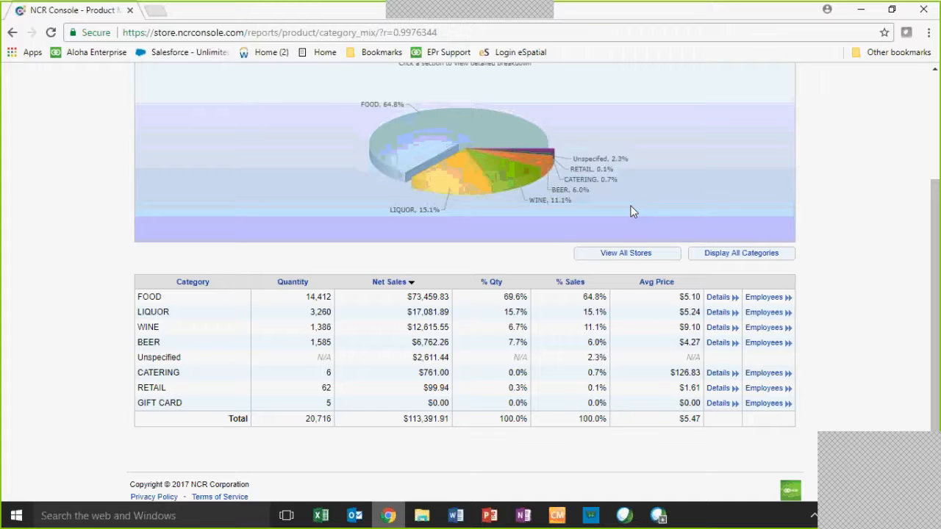
{"action": "left_click", "coordinate": [721, 298]}
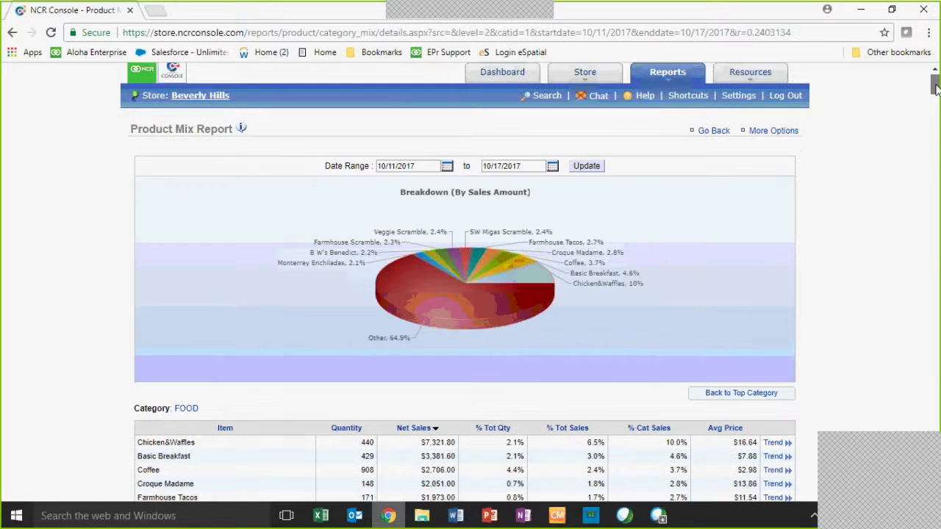
{"action": "left_click_drag", "start_coordinate": [936, 88], "coordinate": [936, 101]}
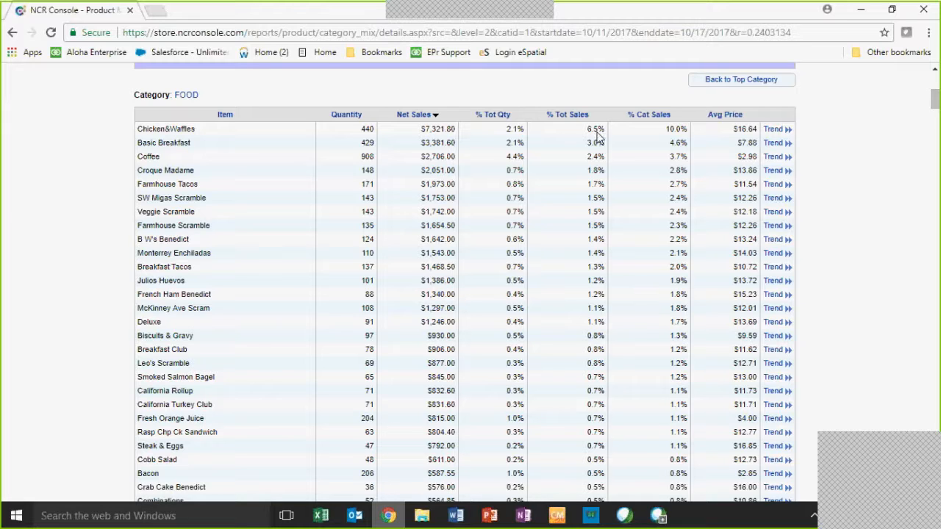
- Open the product trend for Chicken&Waffles and review its daily sales amounts
{"action": "left_click", "coordinate": [773, 130]}
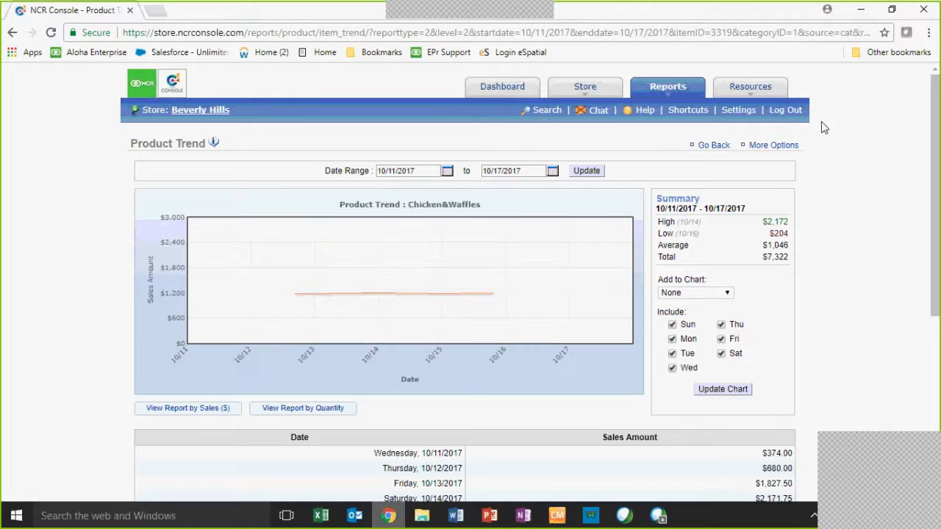
{"action": "scroll", "coordinate": [938, 147], "scroll_direction": "down", "scroll_amount": 1}
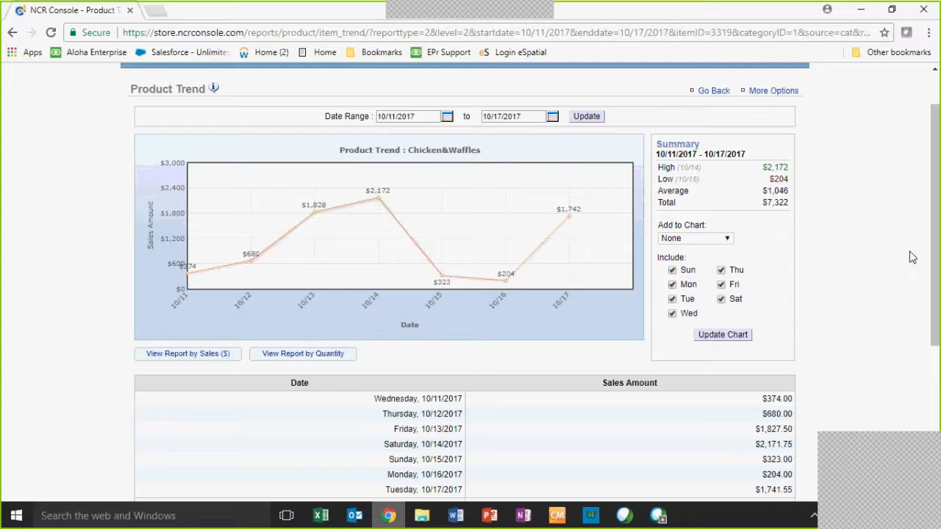
{"action": "scroll", "coordinate": [935, 296], "scroll_direction": "down", "scroll_amount": 2}
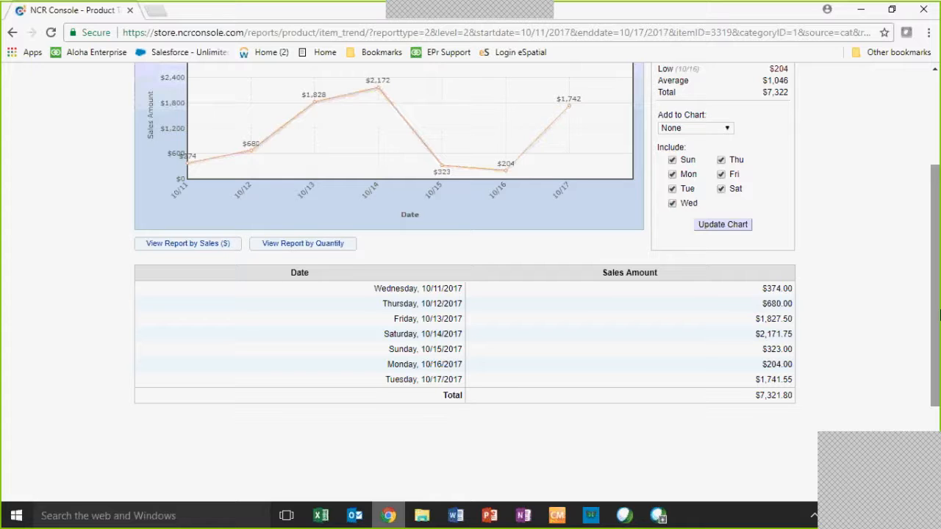
- Exclude every weekday except Sunday from the Chicken&Waffles product trend
{"action": "scroll", "coordinate": [939, 315], "scroll_direction": "up", "scroll_amount": 1}
{"action": "left_click", "coordinate": [722, 215]}
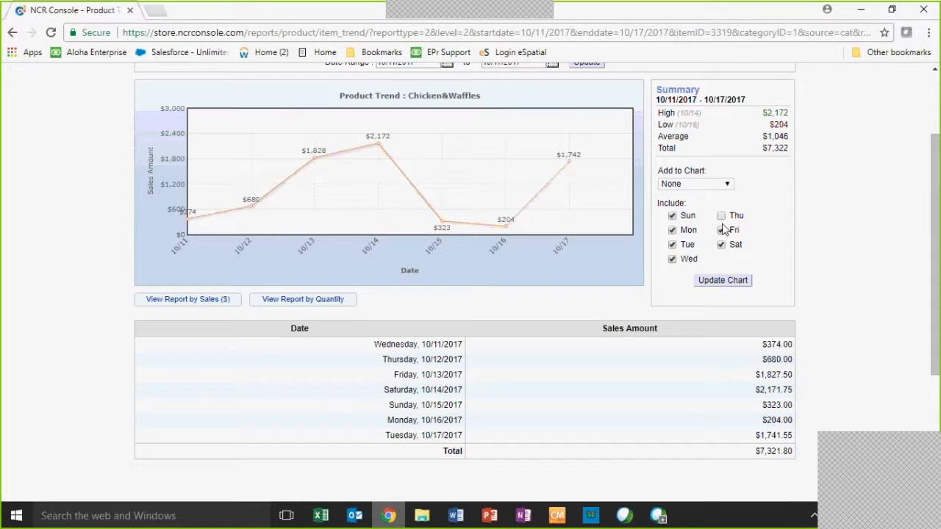
{"action": "left_click", "coordinate": [721, 230]}
{"action": "left_click", "coordinate": [722, 244]}
{"action": "left_click", "coordinate": [672, 259]}
{"action": "left_click", "coordinate": [672, 244]}
{"action": "left_click", "coordinate": [672, 230]}
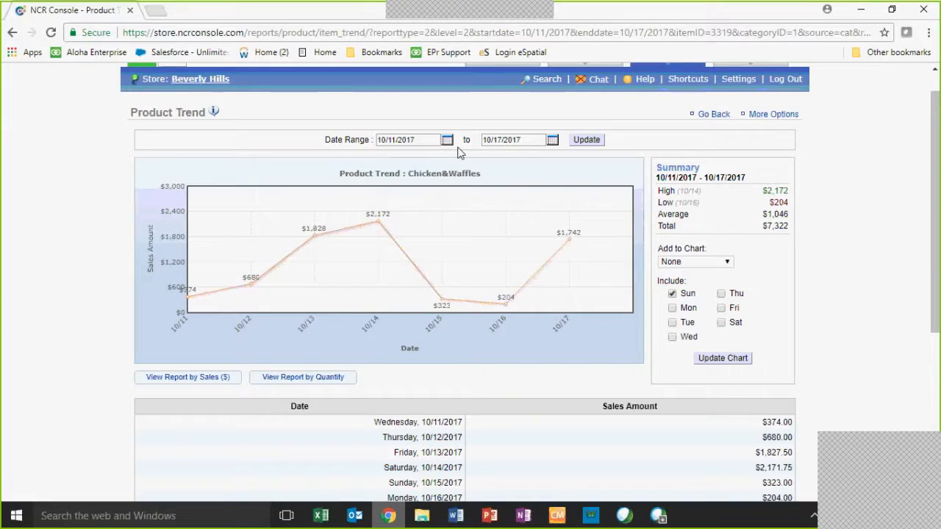
- Set the product trend's start date to 9/1/2017 and update the report
{"action": "left_click", "coordinate": [447, 140]}
{"action": "left_click", "coordinate": [383, 153]}
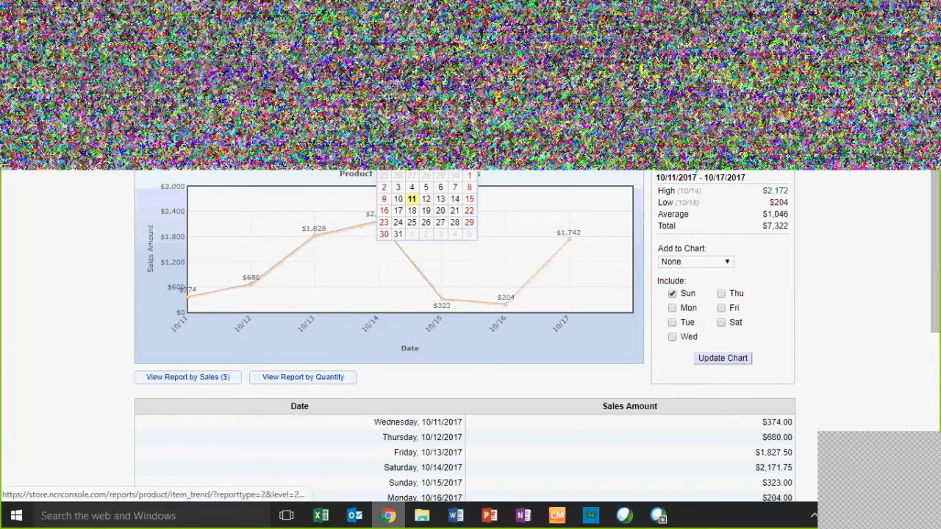
{"action": "left_click", "coordinate": [440, 175]}
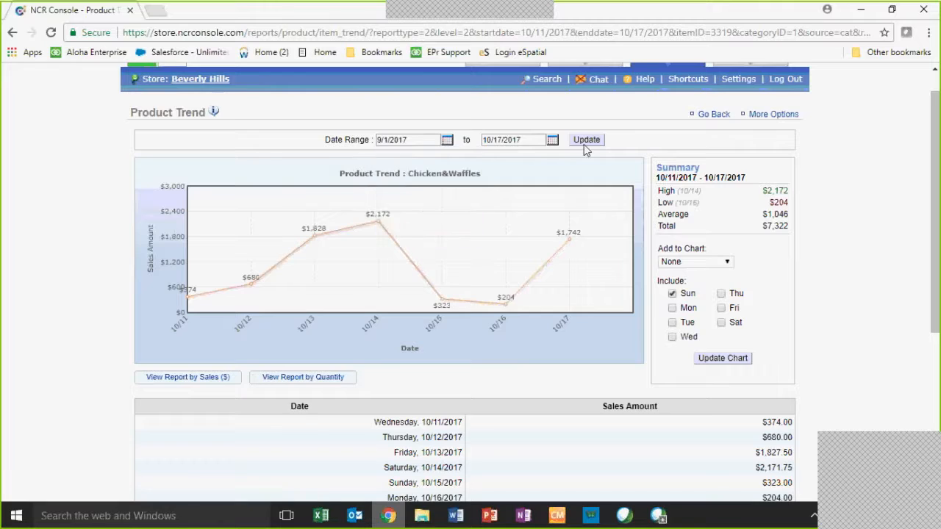
{"action": "left_click", "coordinate": [586, 140]}
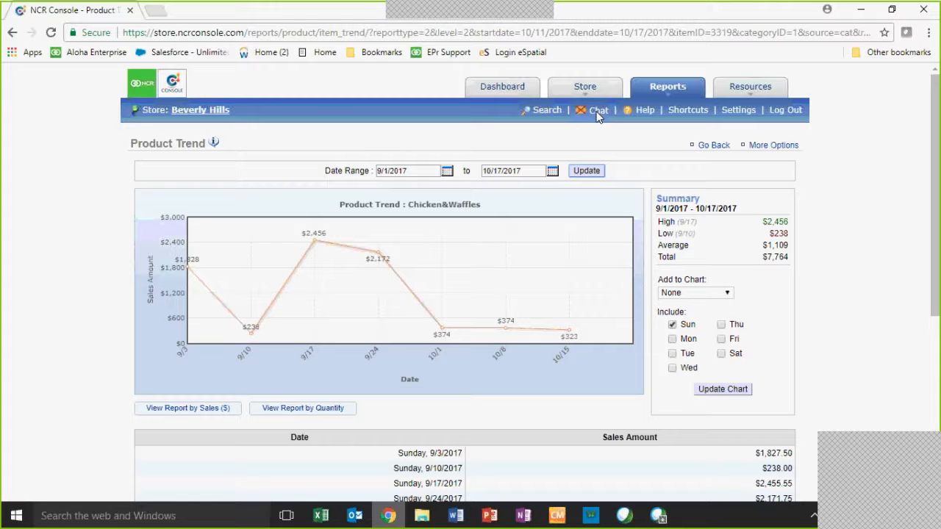
- Return to the Product Mix report and open the employee breakdown of the LIQUOR category
{"action": "left_click", "coordinate": [659, 108]}
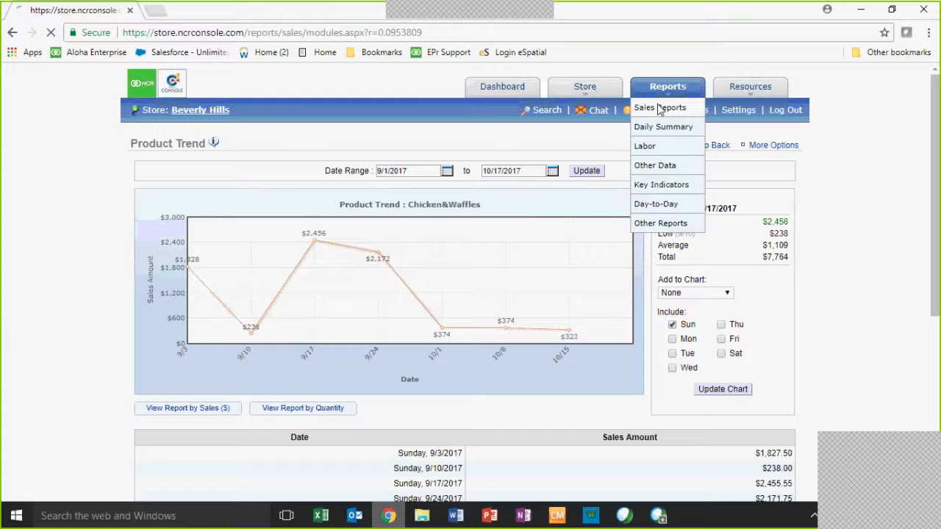
{"action": "left_click", "coordinate": [570, 203]}
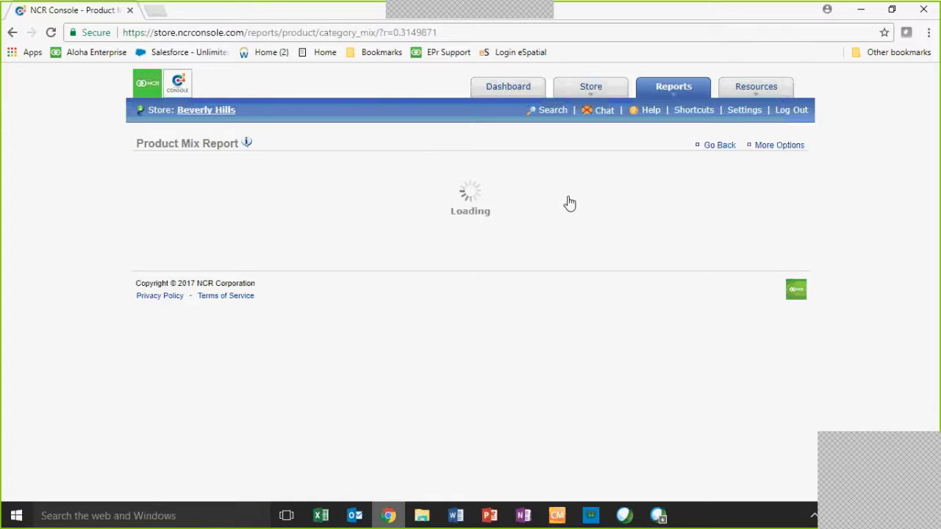
{"action": "scroll", "coordinate": [938, 254], "scroll_direction": "down", "scroll_amount": 2}
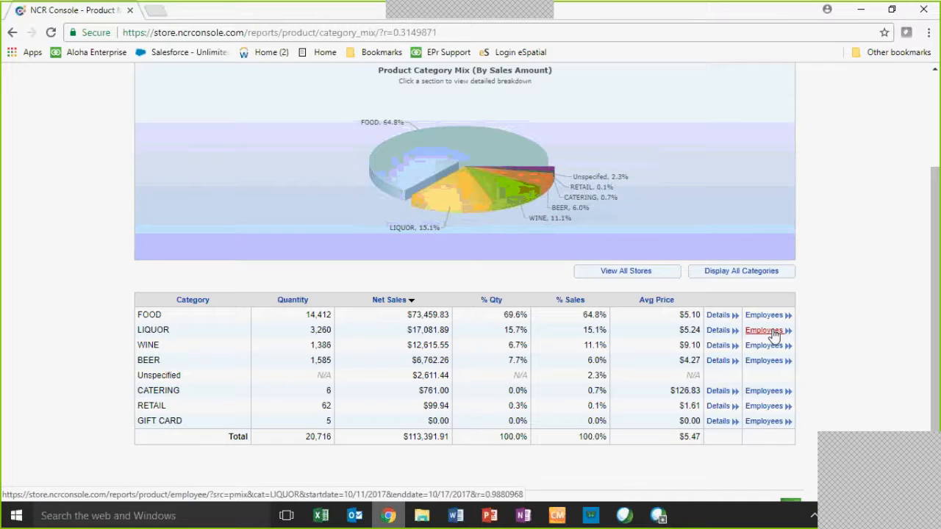
{"action": "left_click", "coordinate": [774, 332]}
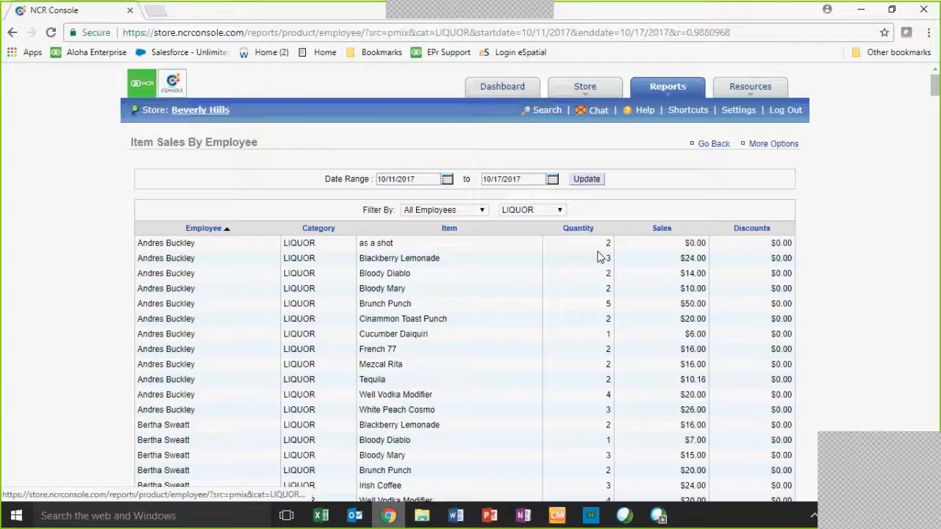
- Filter the LIQUOR item sales to a single employee and return to the Sales Reports overview
{"action": "left_click", "coordinate": [478, 211]}
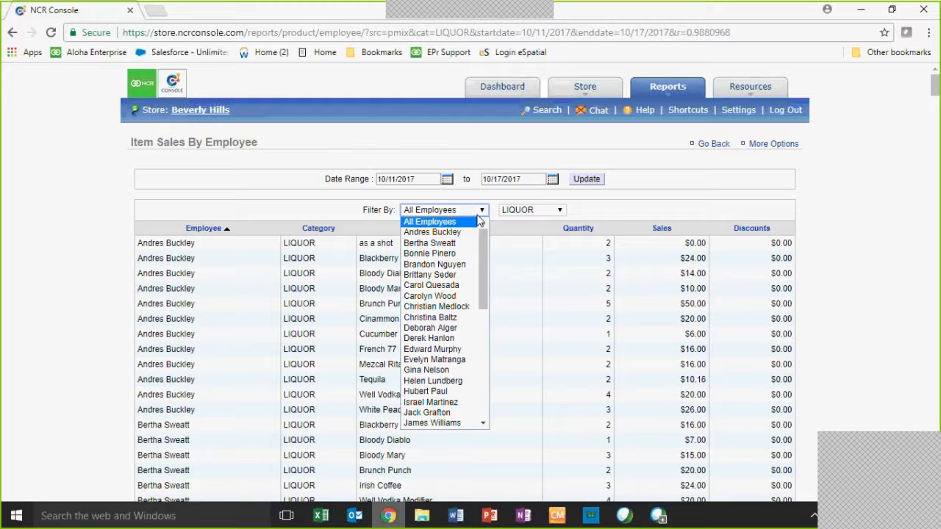
{"action": "left_click", "coordinate": [434, 253]}
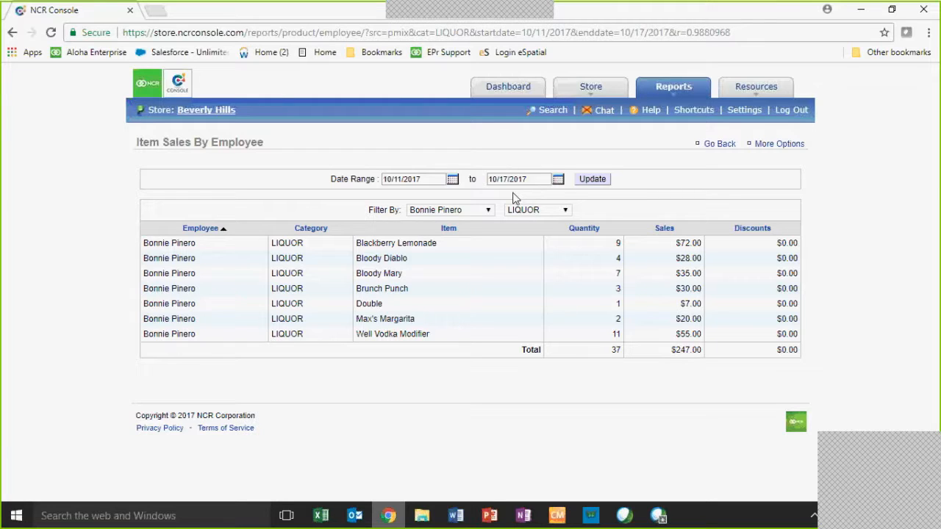
{"action": "left_click", "coordinate": [665, 90]}
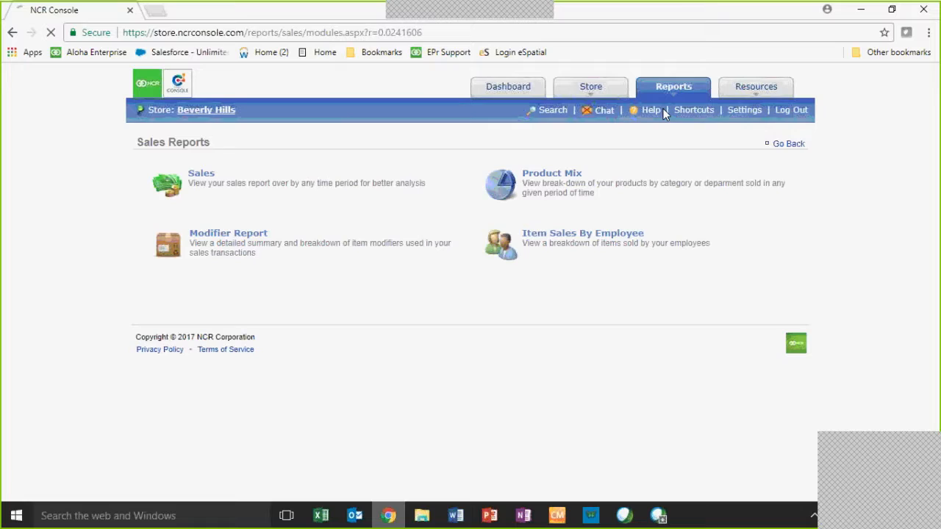